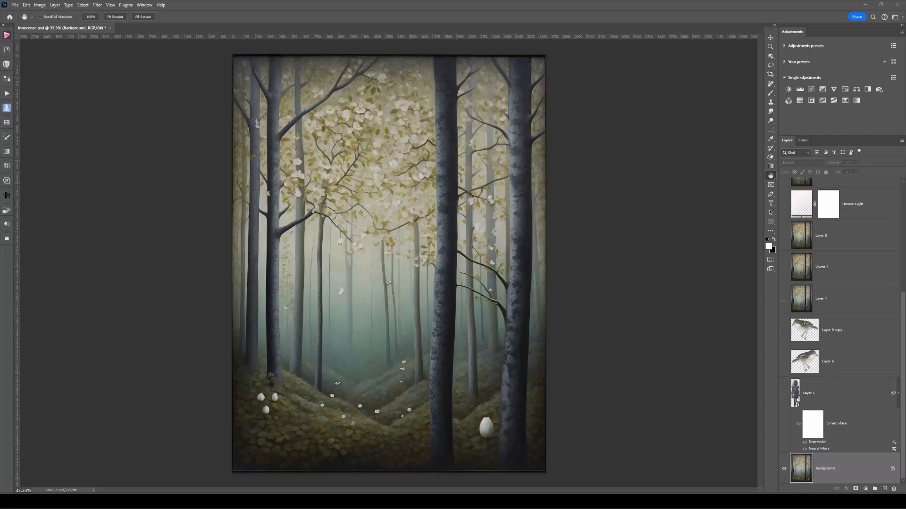
# Show Layer 1 containing the girl and make it the selected layer
pyautogui.click(783, 393)
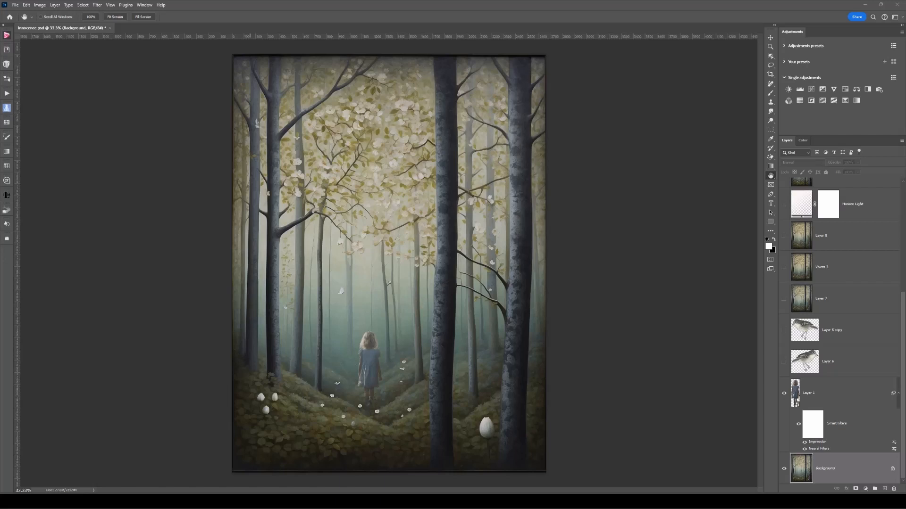
pyautogui.click(795, 394)
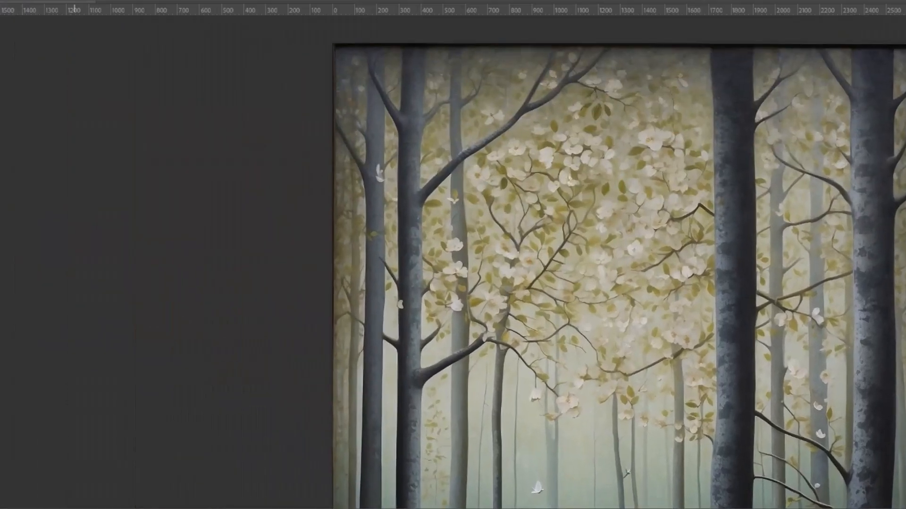
# Open Neural Filters to look through the available filters, leaving without applying any
pyautogui.click(191, 9)
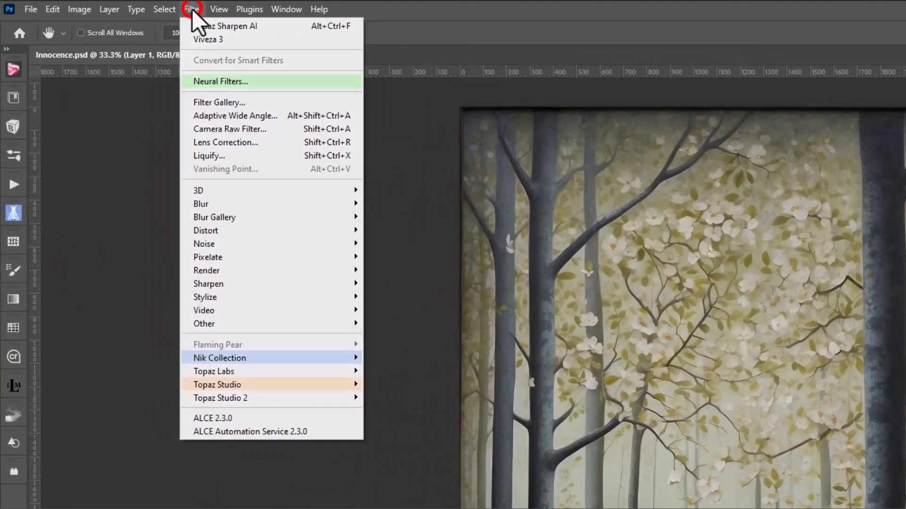
pyautogui.click(209, 82)
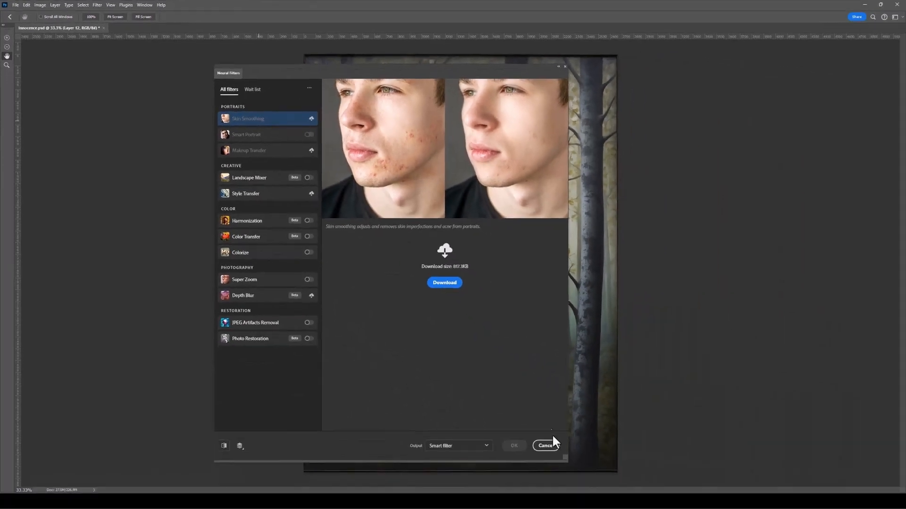
pyautogui.click(547, 446)
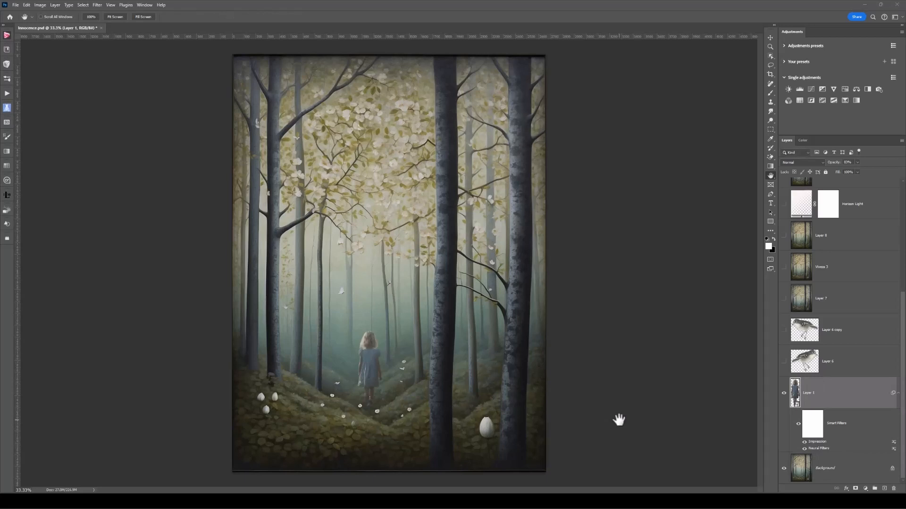
# Compare the girl with Layer 1's smart filters turned off and on, leaving them enabled
pyautogui.click(798, 428)
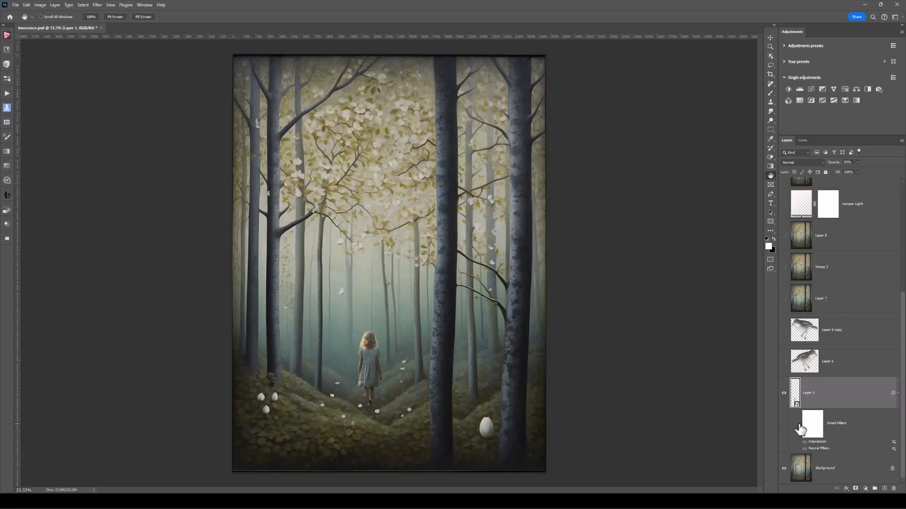
pyautogui.click(798, 428)
pyautogui.click(799, 424)
pyautogui.click(799, 425)
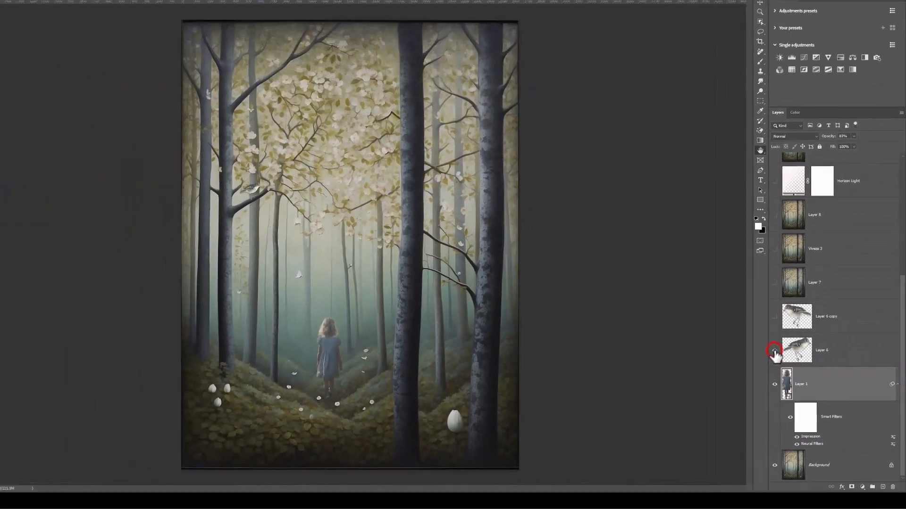
# Show the bird on Layer 6 and examine how it sits on the tree branch
pyautogui.click(744, 314)
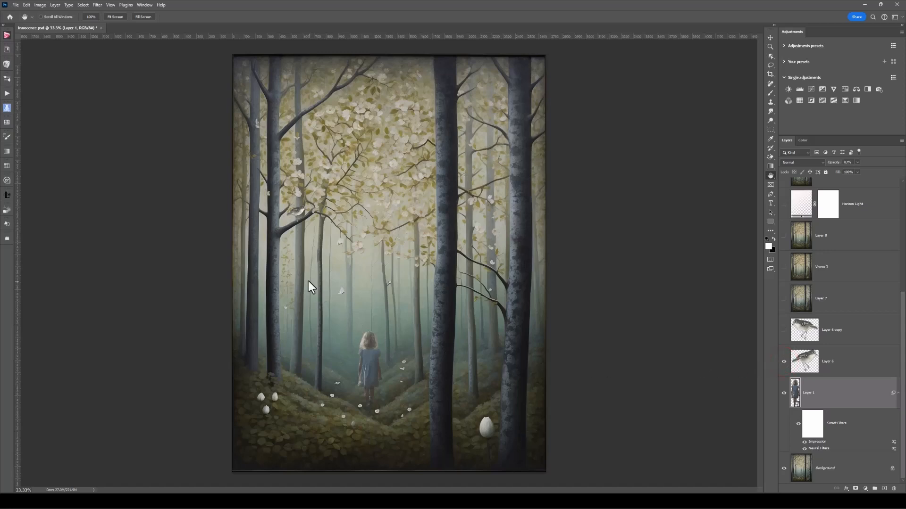
pyautogui.scroll(5, 308, 281)
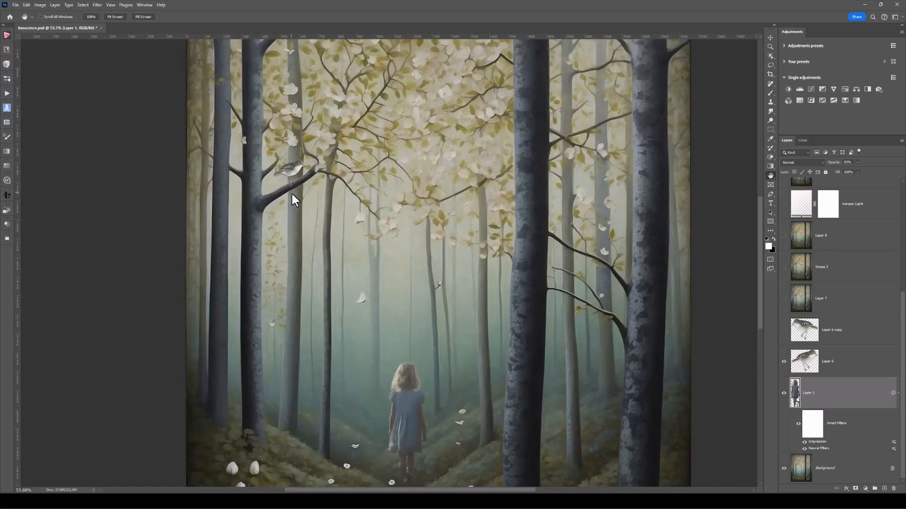
pyautogui.scroll(-3, 348, 273)
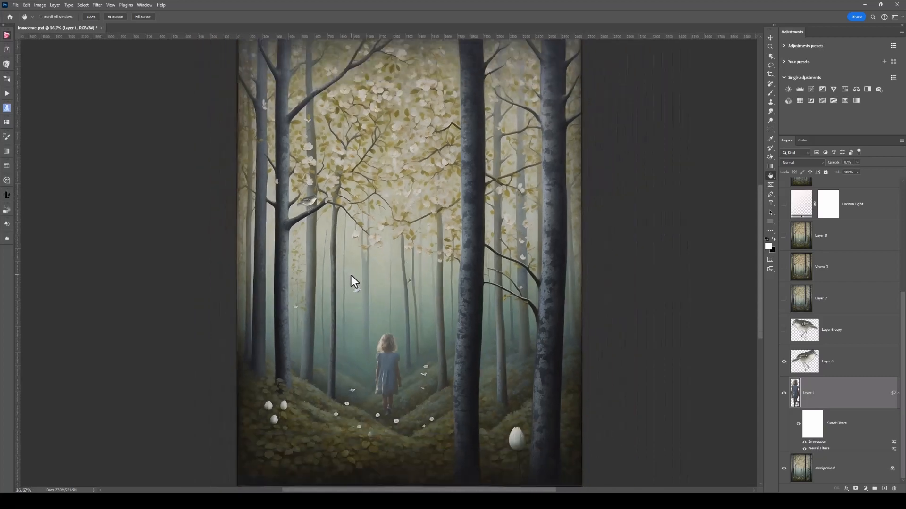
pyautogui.scroll(3, 351, 276)
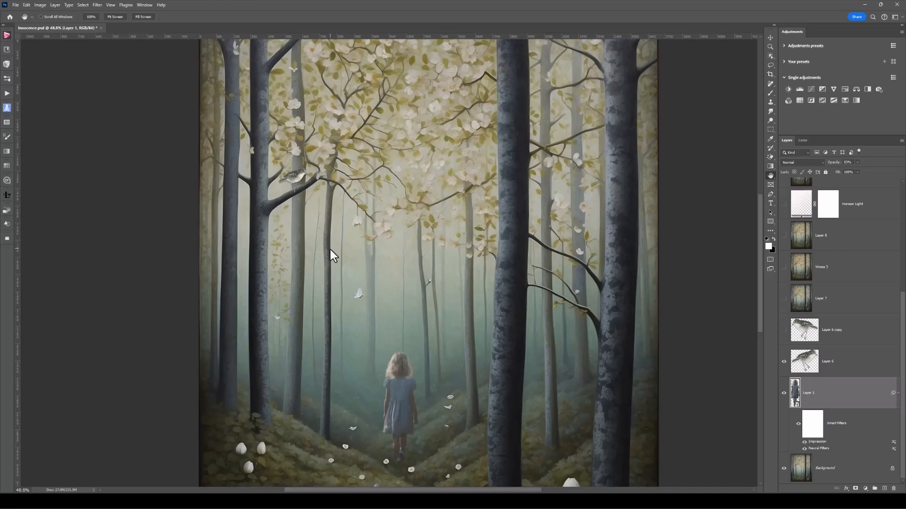
pyautogui.scroll(-6, 332, 251)
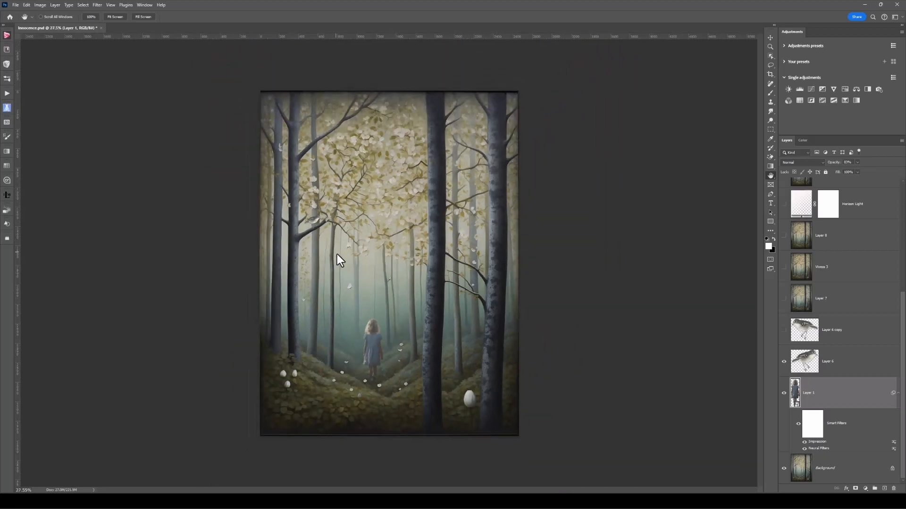
# Show the second bird on Layer 6 copy and the merged Layer 7, leaving Layer 7 selected
pyautogui.click(784, 330)
pyautogui.hotkey('ctrl', 'alt', 'shift', 'e')
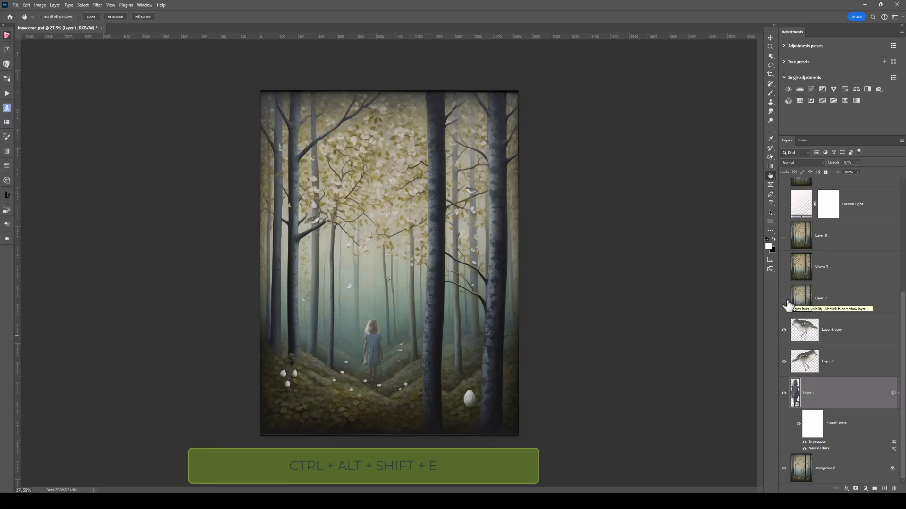
pyautogui.click(785, 301)
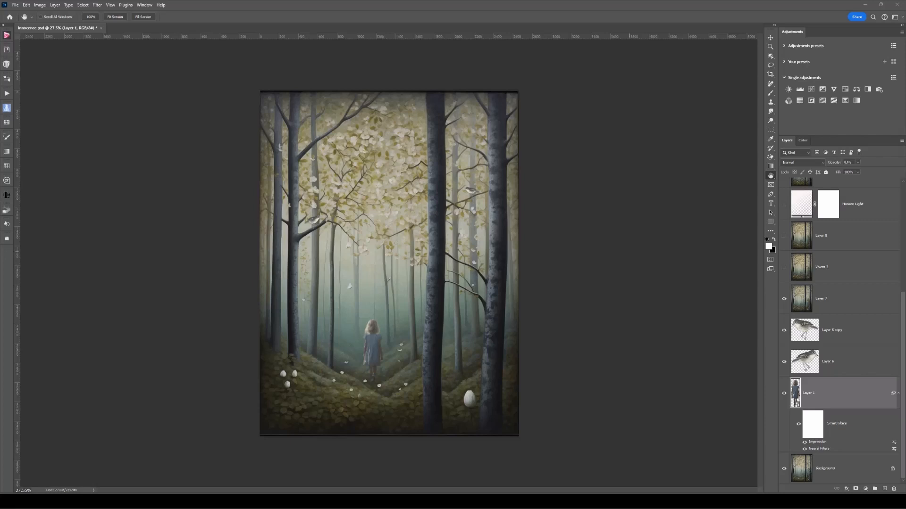
pyautogui.click(805, 299)
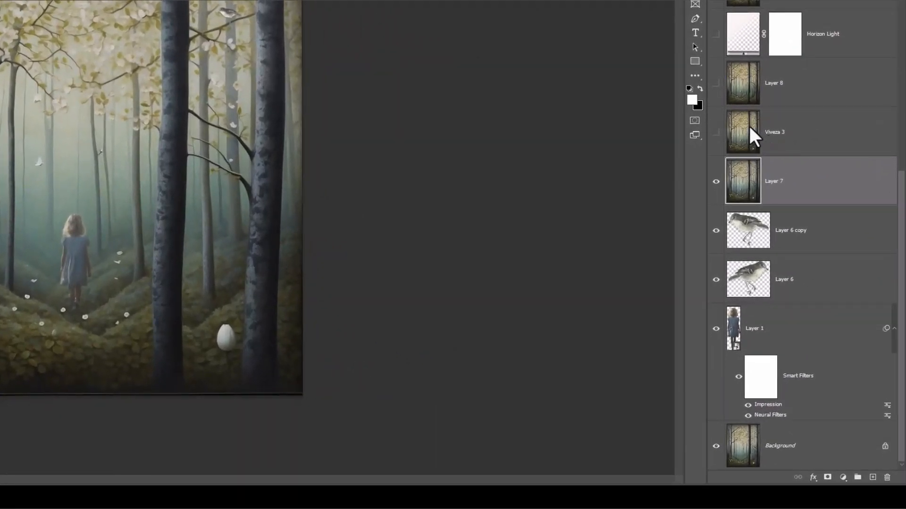
# Select and show the Viveza 3 layer, comparing the image with and without it before leaving it visible
pyautogui.click(747, 125)
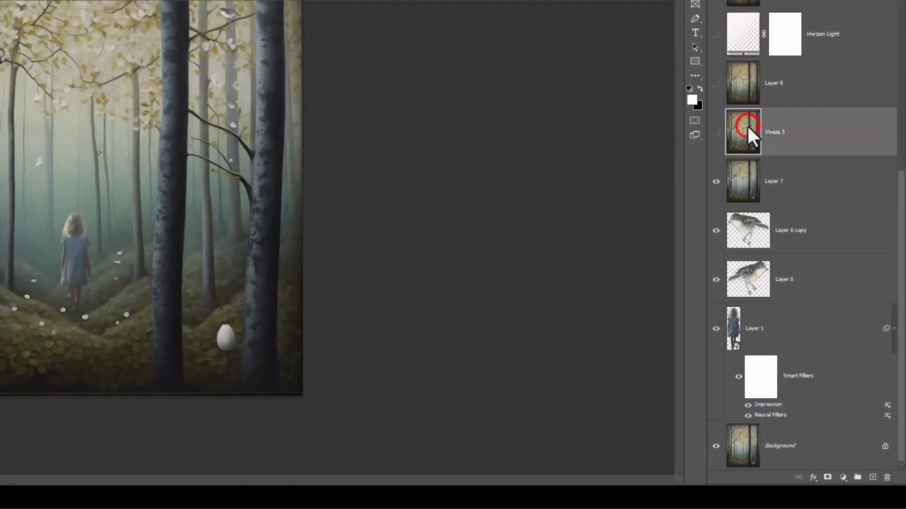
pyautogui.click(716, 133)
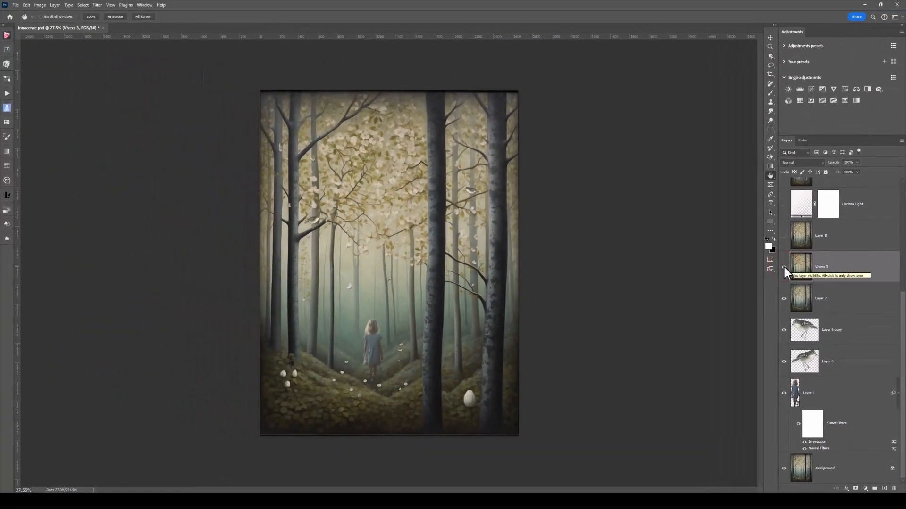
pyautogui.click(784, 267)
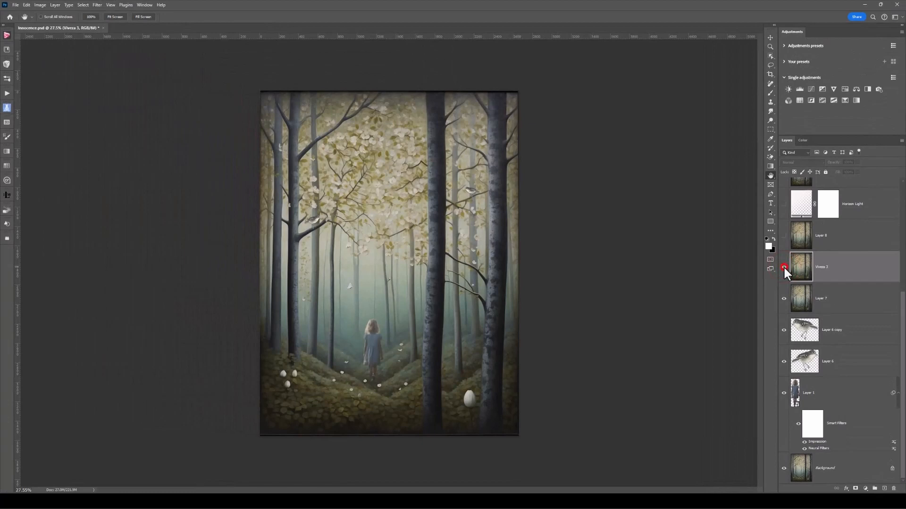
pyautogui.click(784, 267)
# Select and show Layer 8, comparing the image with and without the white objects on the ground, and leave it visible
pyautogui.scroll(1, 854, 230)
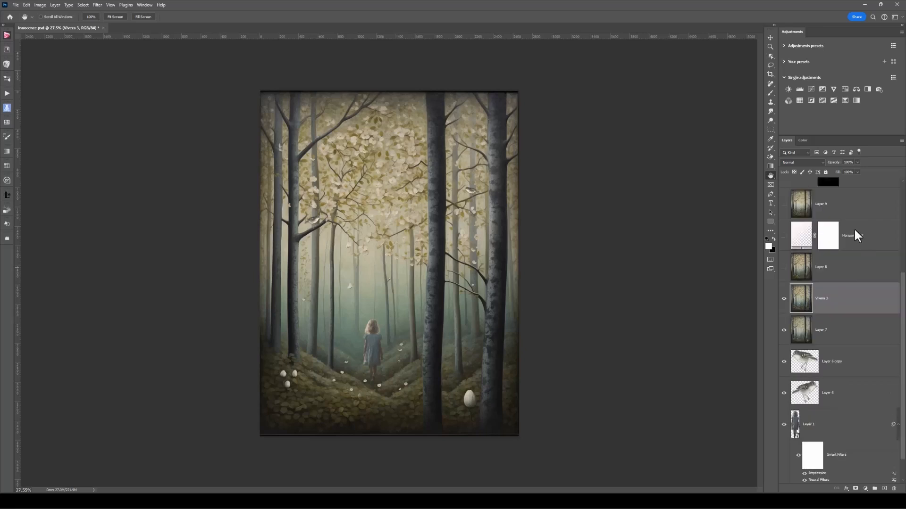
pyautogui.click(784, 267)
pyautogui.click(797, 266)
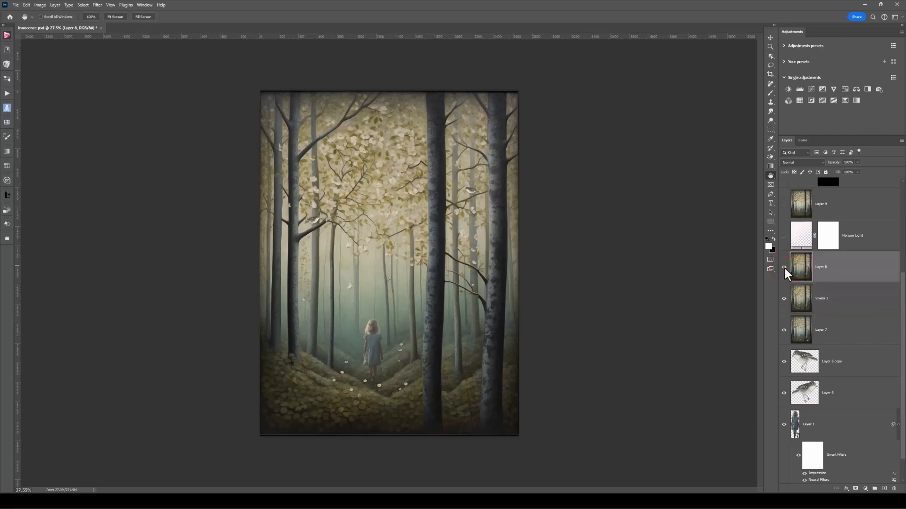
pyautogui.click(783, 267)
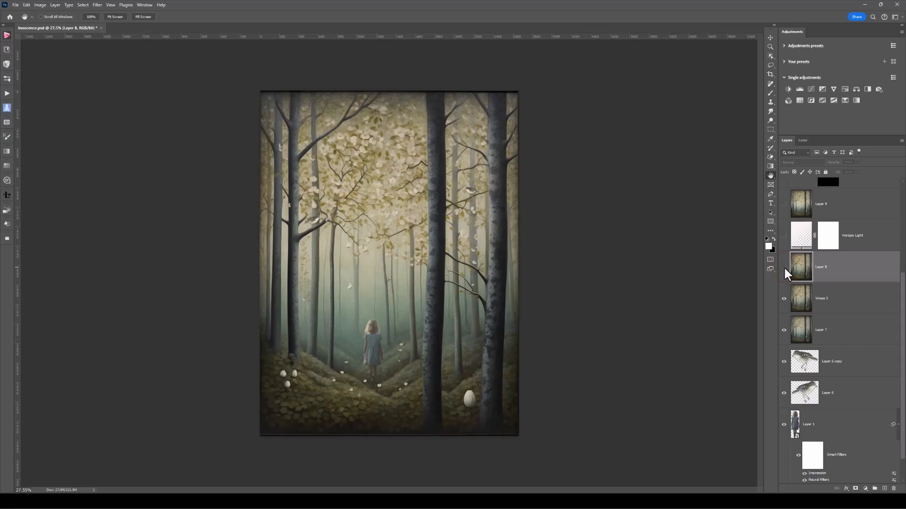
pyautogui.click(783, 267)
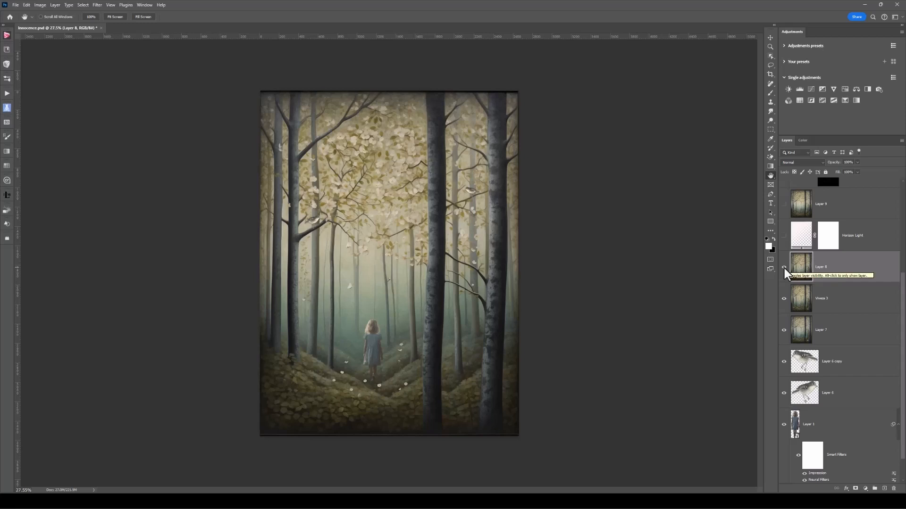
pyautogui.click(784, 267)
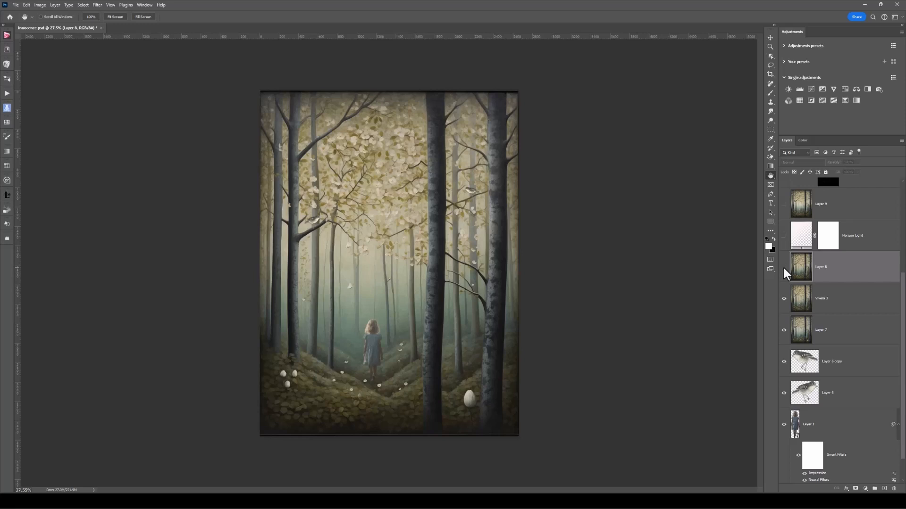
pyautogui.click(784, 267)
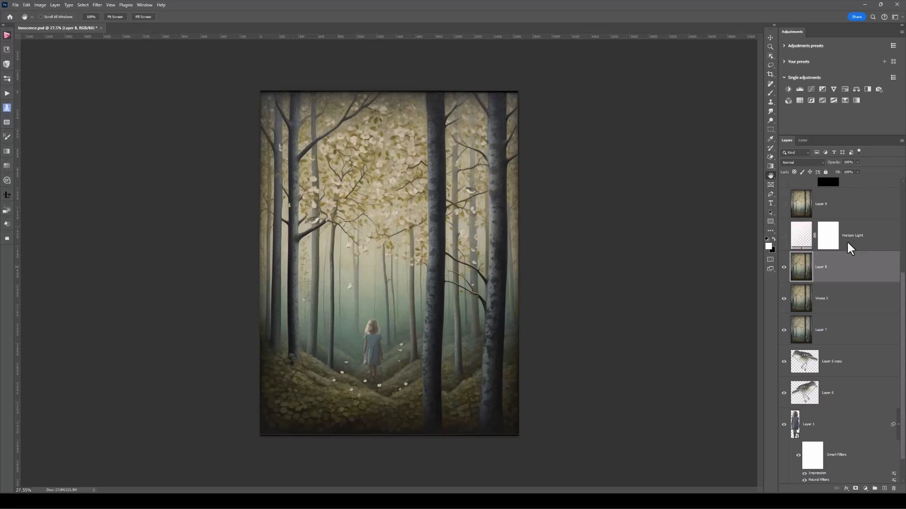
# Select the Horizon Light layer and compare the image with it off and on, leaving it visible
pyautogui.click(783, 235)
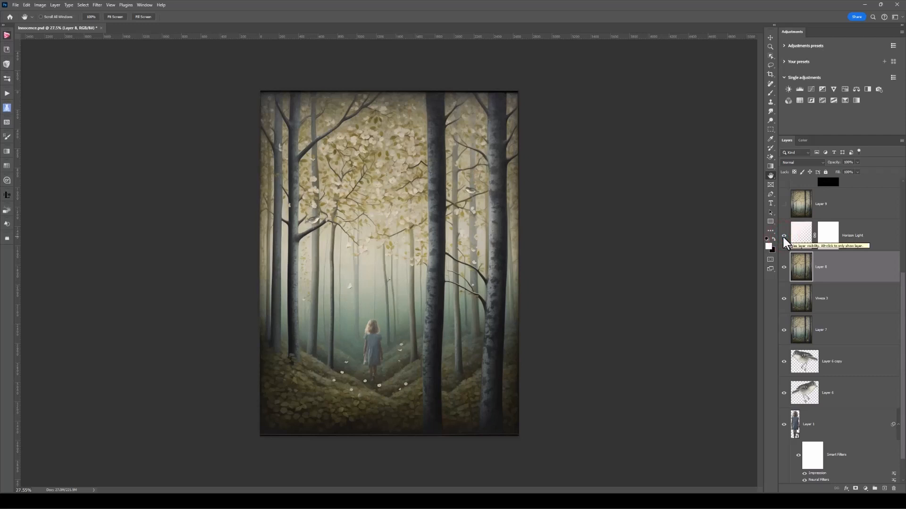
pyautogui.click(783, 236)
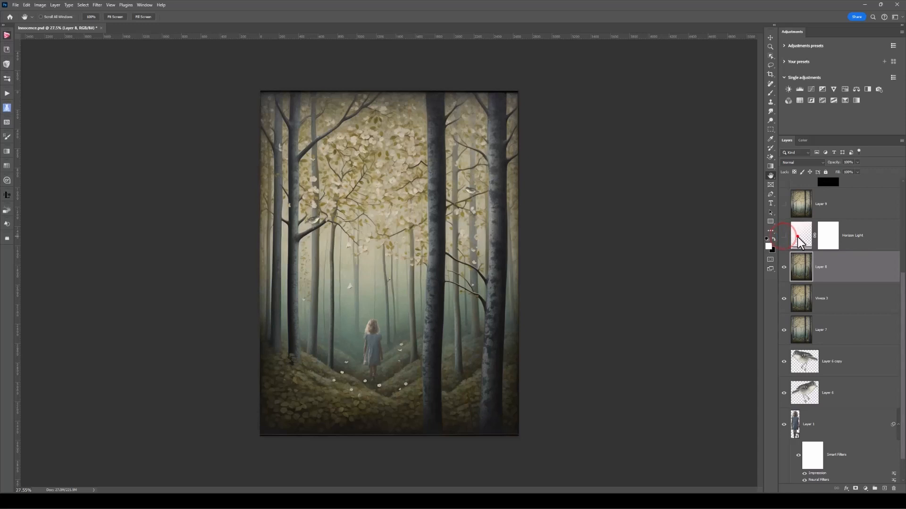
pyautogui.click(798, 242)
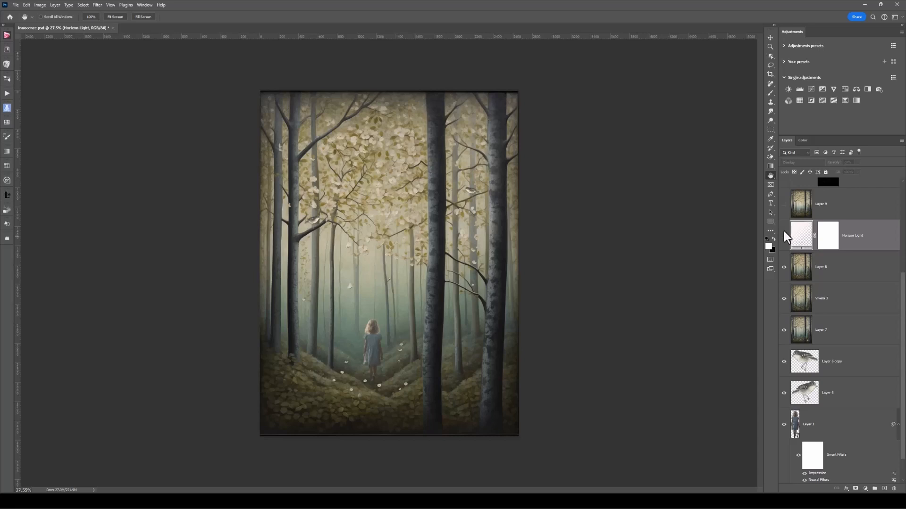
pyautogui.click(784, 236)
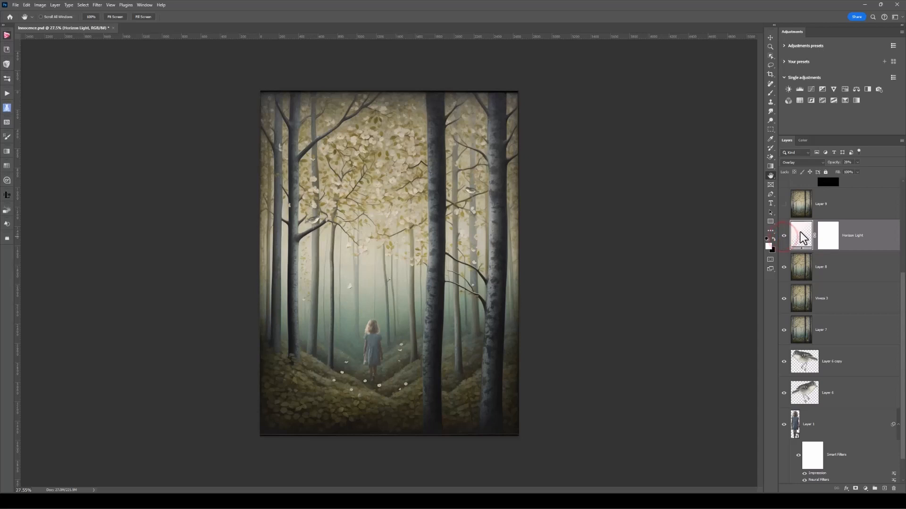
# Show Layer 9 and the masked highlights adjustment layer above it, comparing the image with the adjustment off and on
pyautogui.scroll(1, 837, 204)
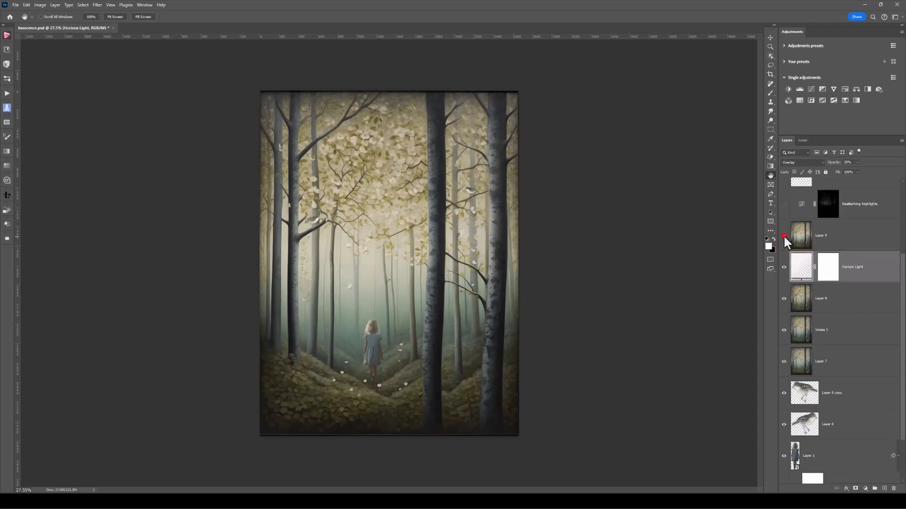
pyautogui.click(800, 239)
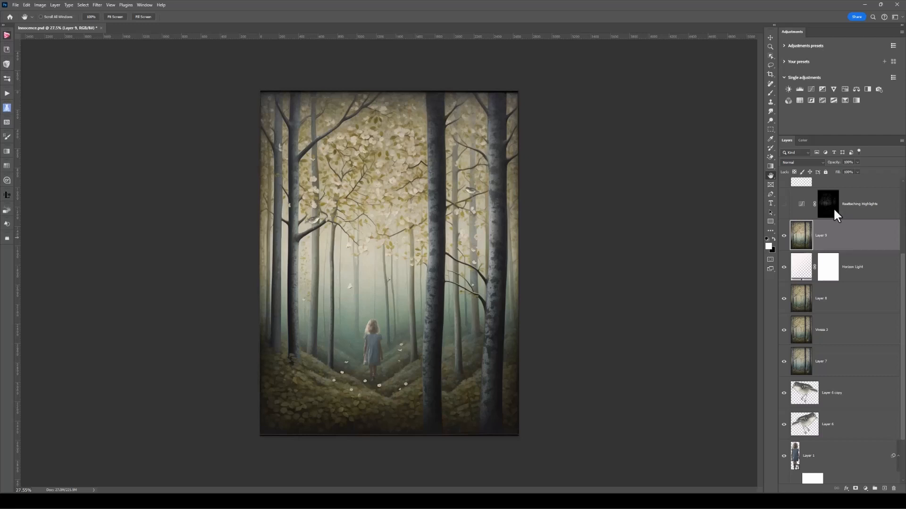
pyautogui.click(799, 202)
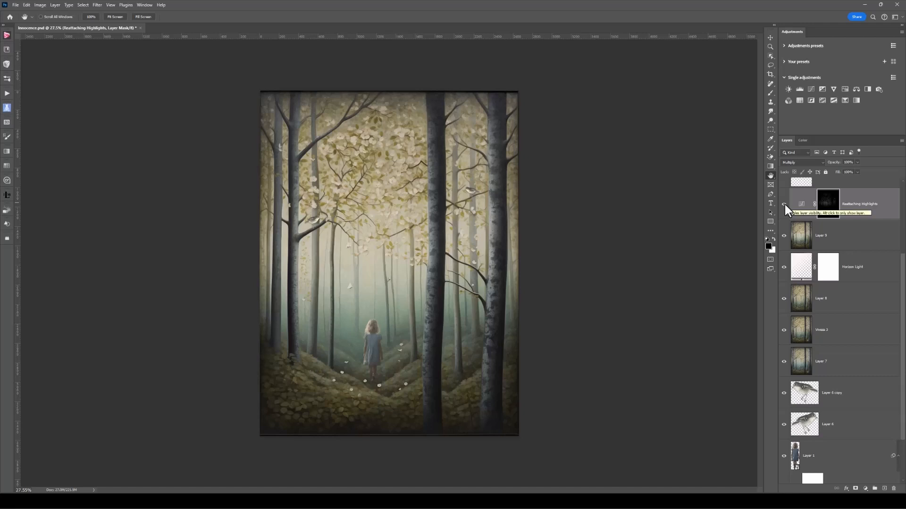
pyautogui.click(783, 204)
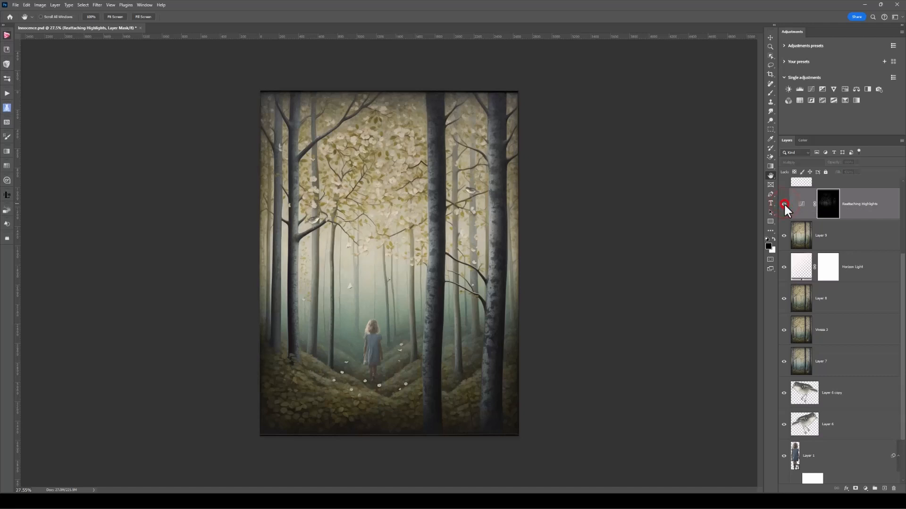
pyautogui.click(793, 208)
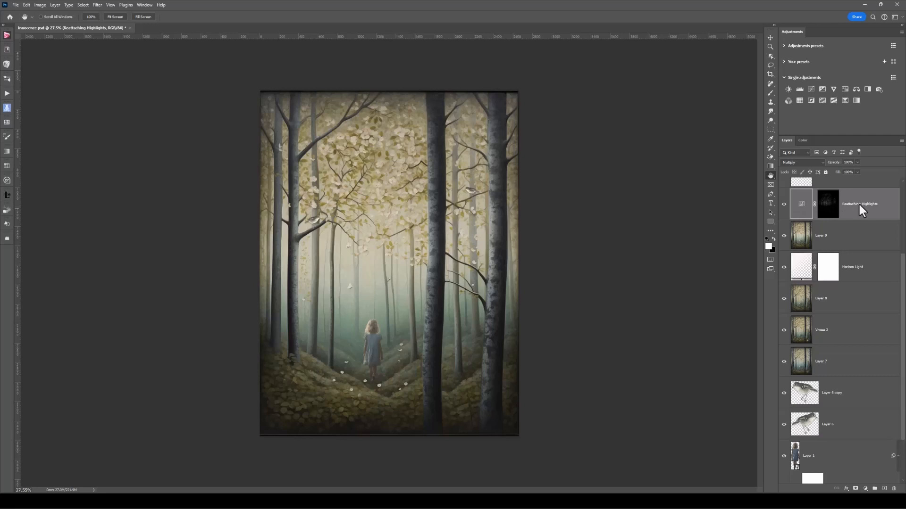
pyautogui.scroll(1, 858, 203)
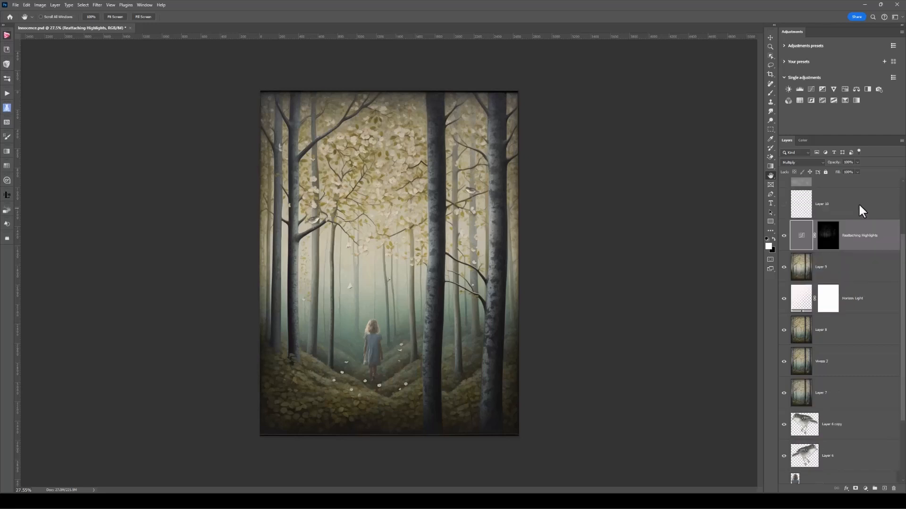
pyautogui.scroll(1, 862, 210)
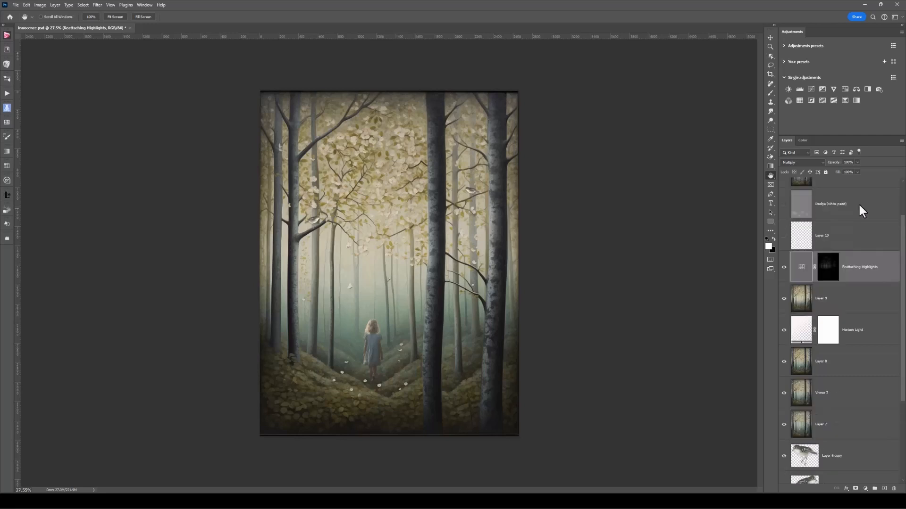
# Show Layer 10 and the Dodge (white paint) layer above it, compare the image with the dodge layer off and on, and select it
pyautogui.click(783, 236)
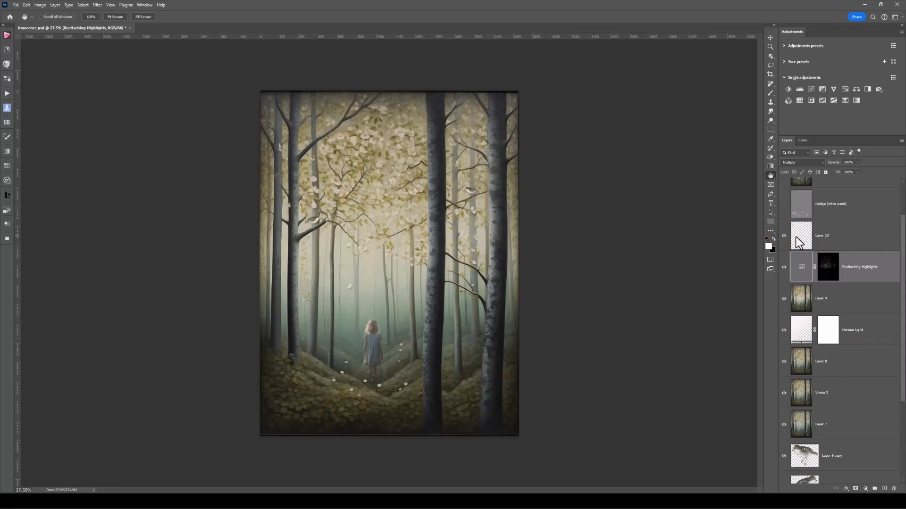
pyautogui.click(796, 237)
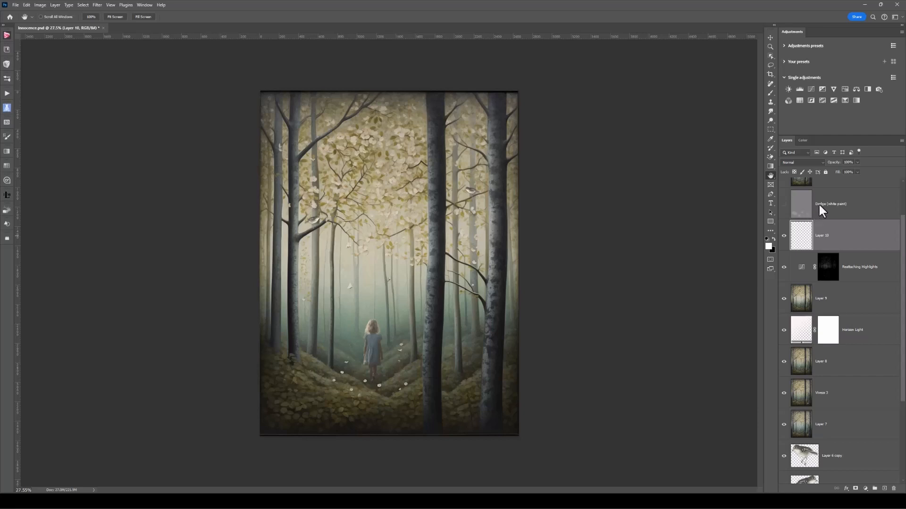
pyautogui.scroll(1, 820, 203)
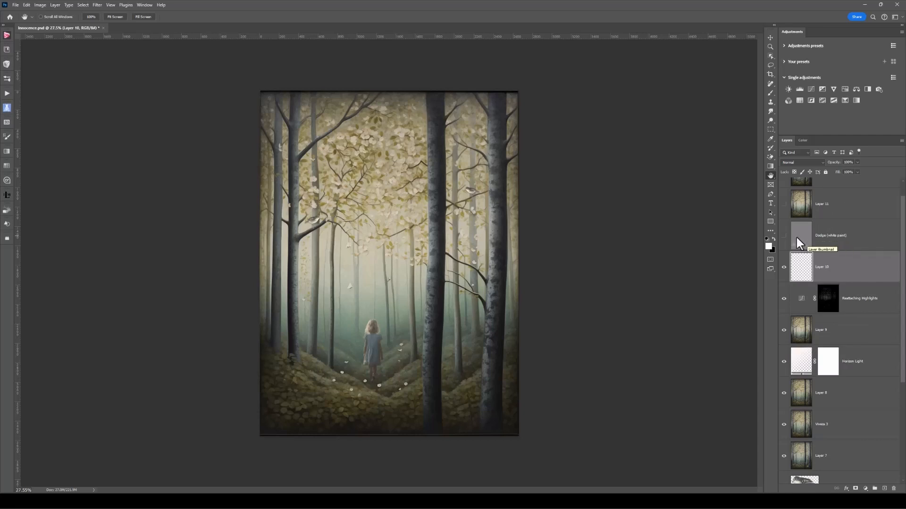
pyautogui.click(784, 235)
pyautogui.click(784, 235)
pyautogui.click(783, 235)
pyautogui.click(783, 235)
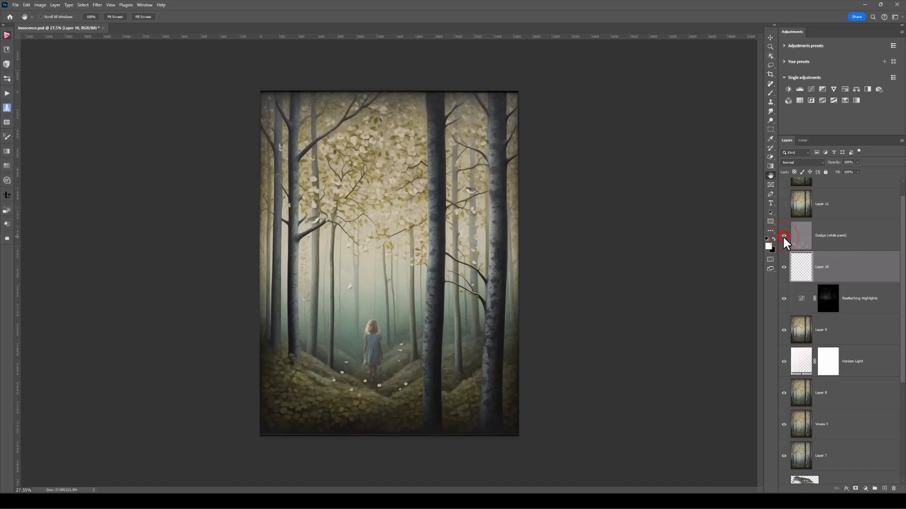
pyautogui.click(796, 238)
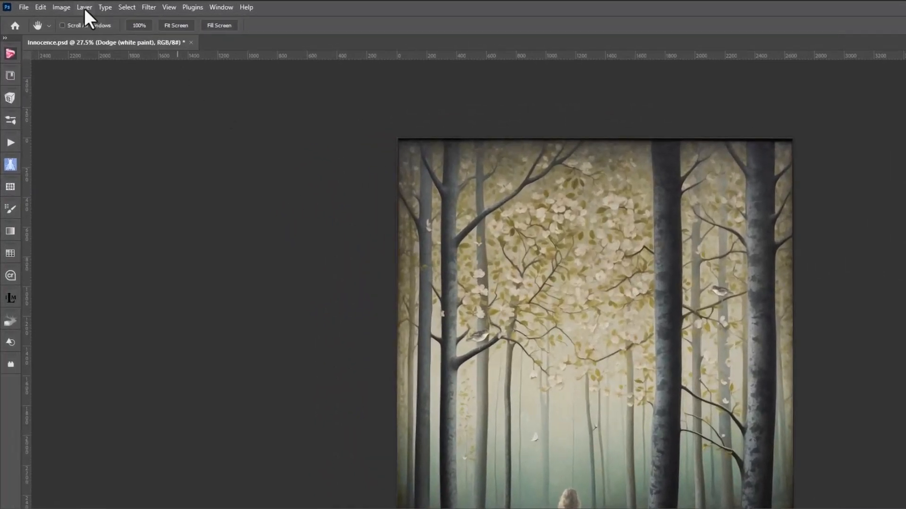
# Set up a new layer in Soft Light mode filled with 50% gray, and cancel it without creating the layer
pyautogui.click(83, 8)
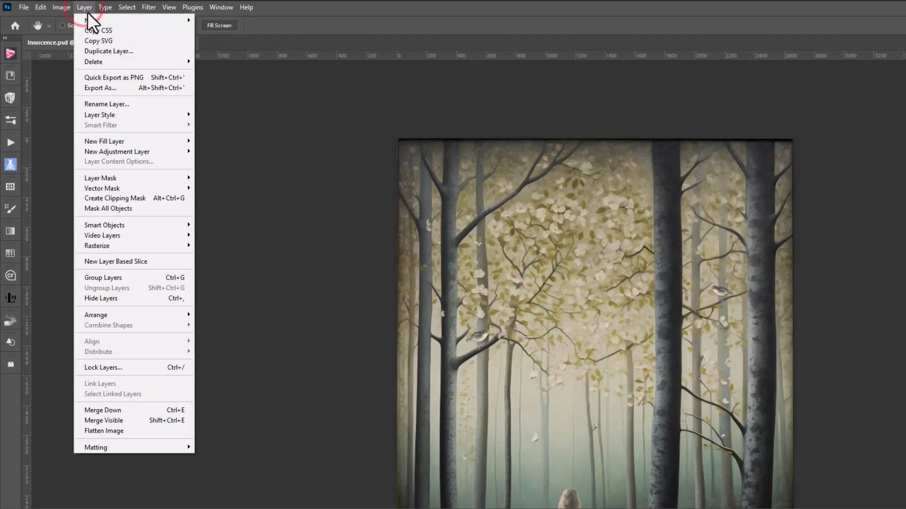
pyautogui.moveTo(90, 22)
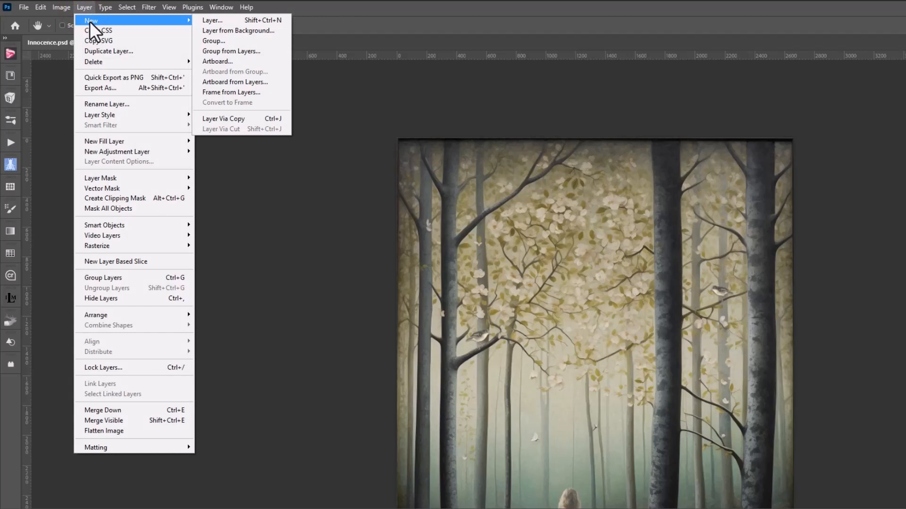
pyautogui.click(208, 21)
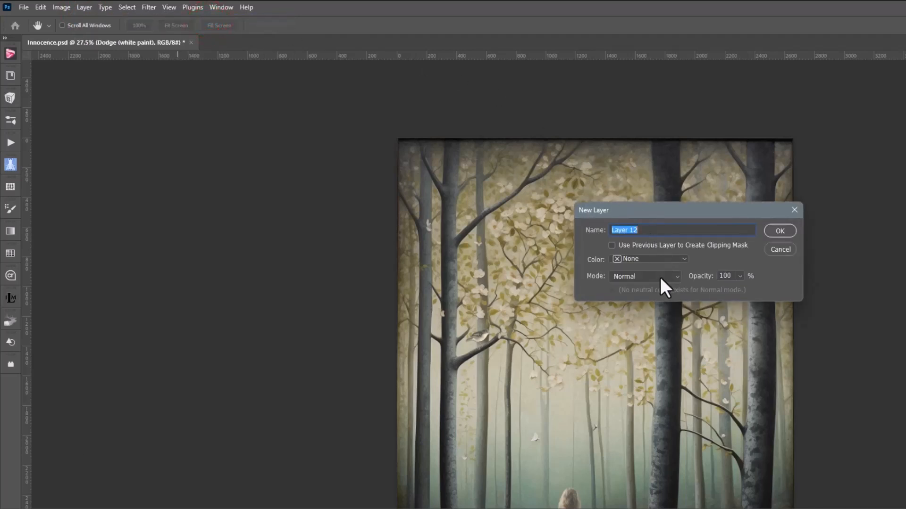
pyautogui.click(660, 276)
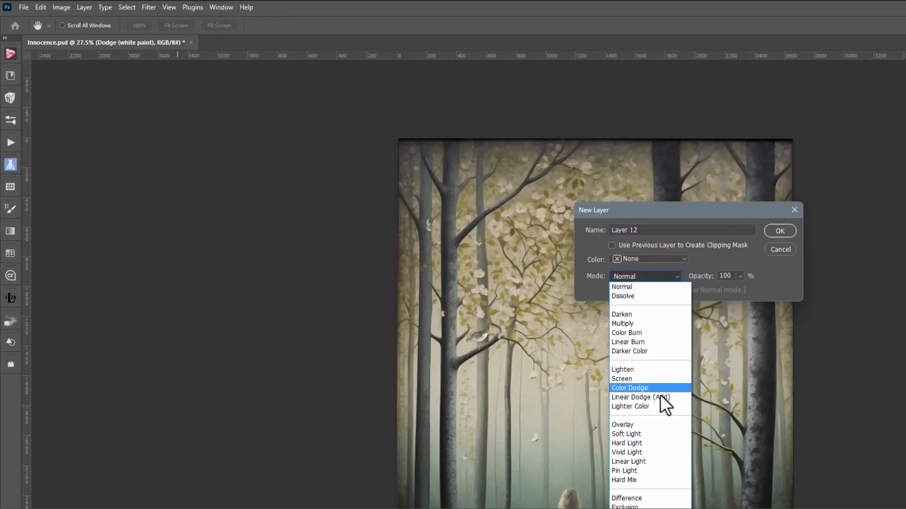
pyautogui.click(640, 435)
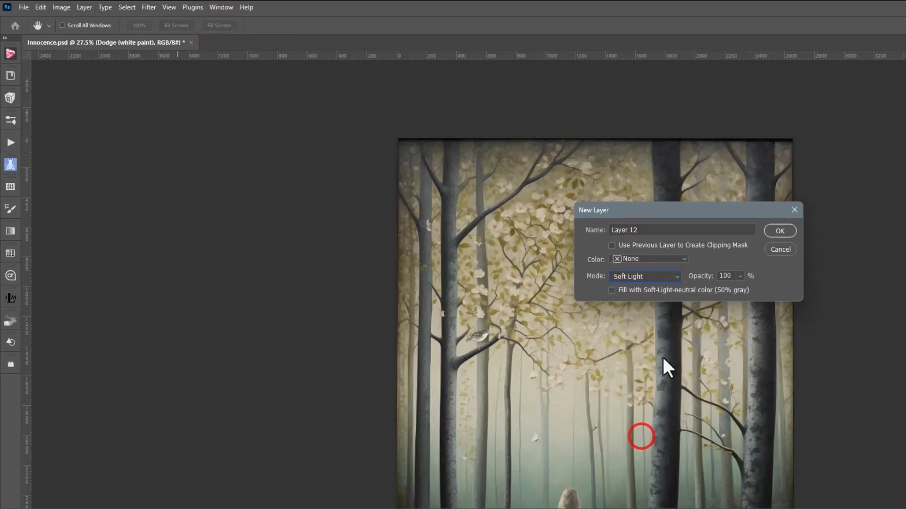
pyautogui.click(611, 291)
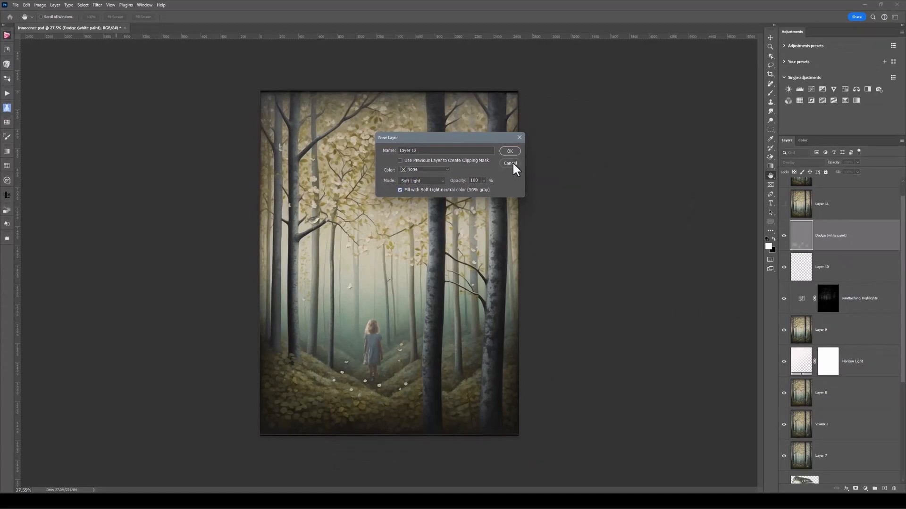
pyautogui.click(512, 163)
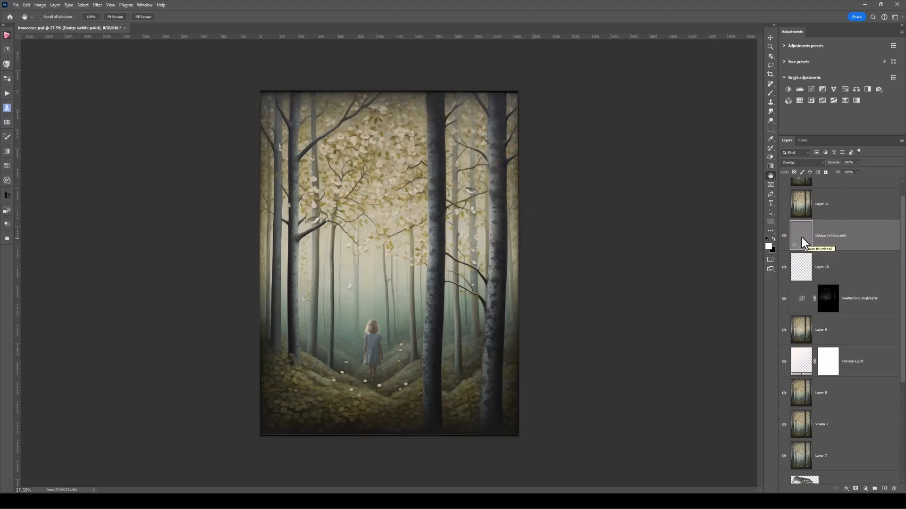
# Paint white on the dodge layer over the lower part of the large foreground trunk with the Brush at 4% opacity
pyautogui.click(770, 93)
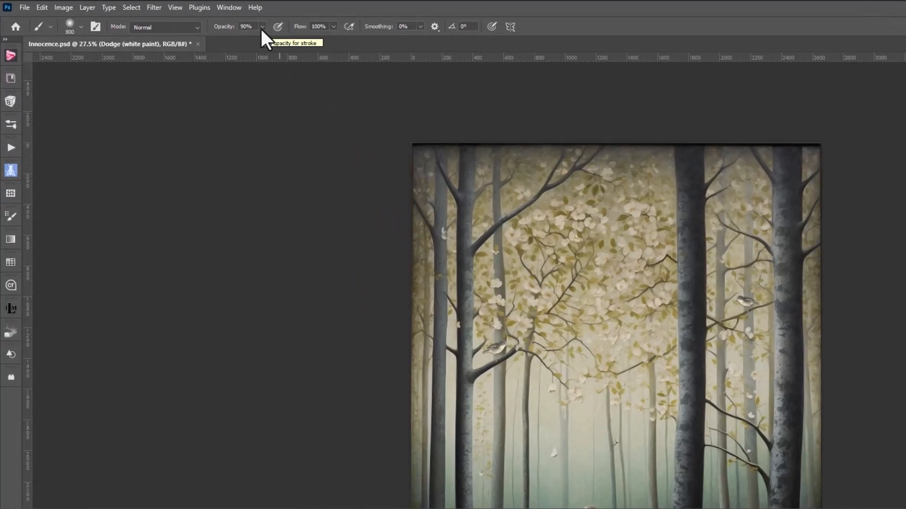
pyautogui.moveTo(262, 28); pyautogui.dragTo(219, 39)
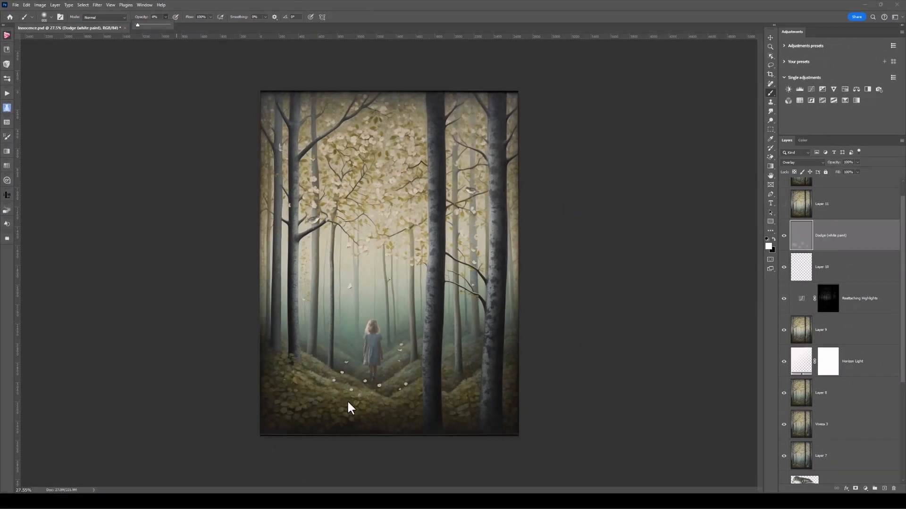
pyautogui.click(433, 389)
pyautogui.click(427, 362)
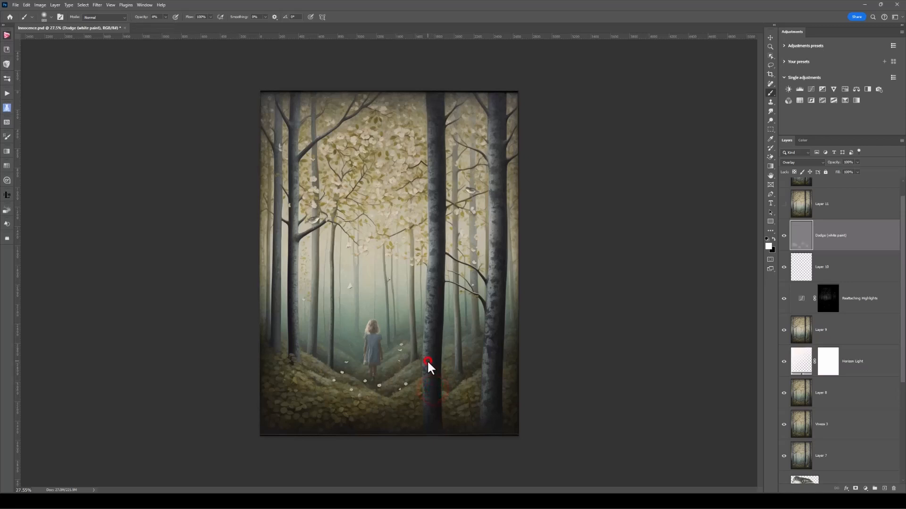
# Try painting the lower foreground trunk on the dodge layer at 40% brush opacity, and undo the stroke
pyautogui.click(165, 17)
pyautogui.click(177, 25)
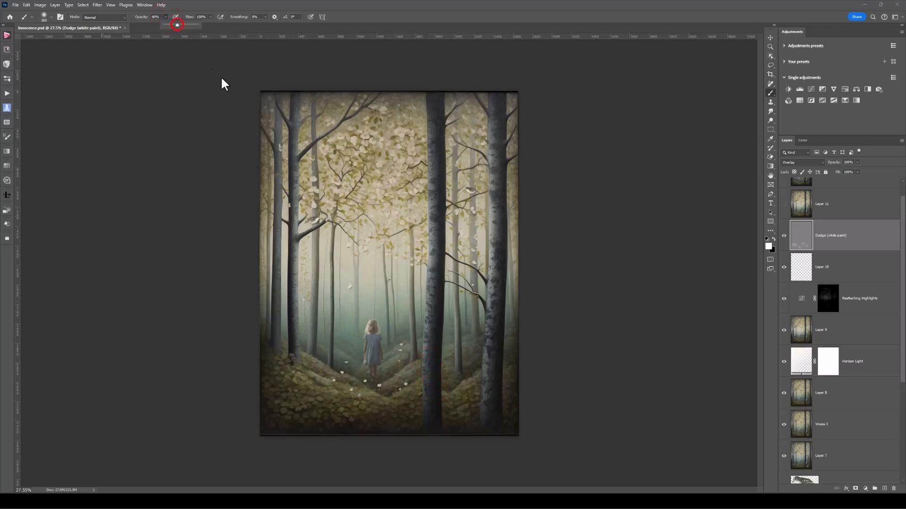
pyautogui.click(430, 362)
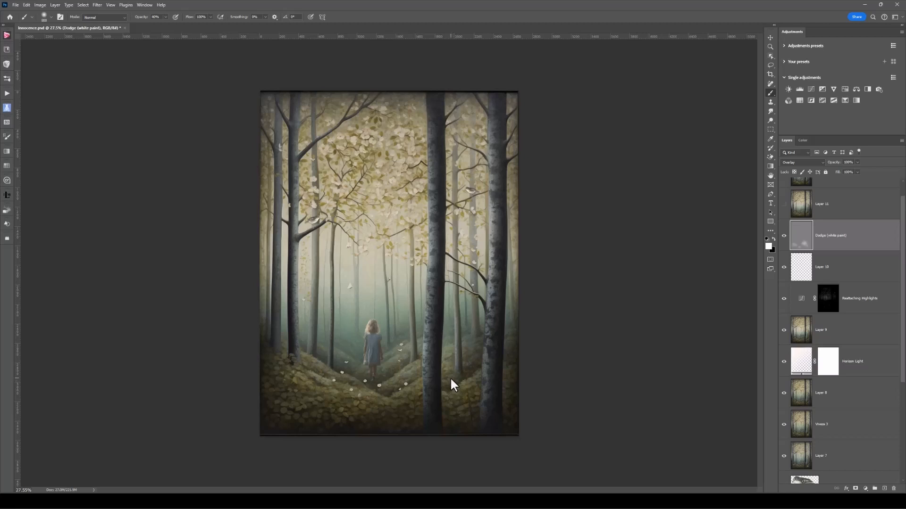
pyautogui.hotkey('ctrl', 'z')
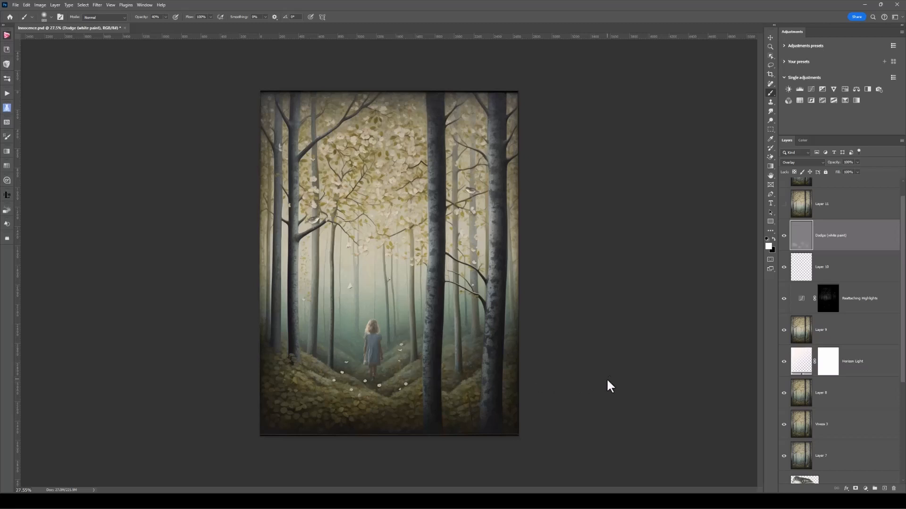
# Show Layer 11 and the Film Grain (CEP 5) layer above it, compare the image with the grain off and on, and select the grain layer
pyautogui.scroll(1, 833, 211)
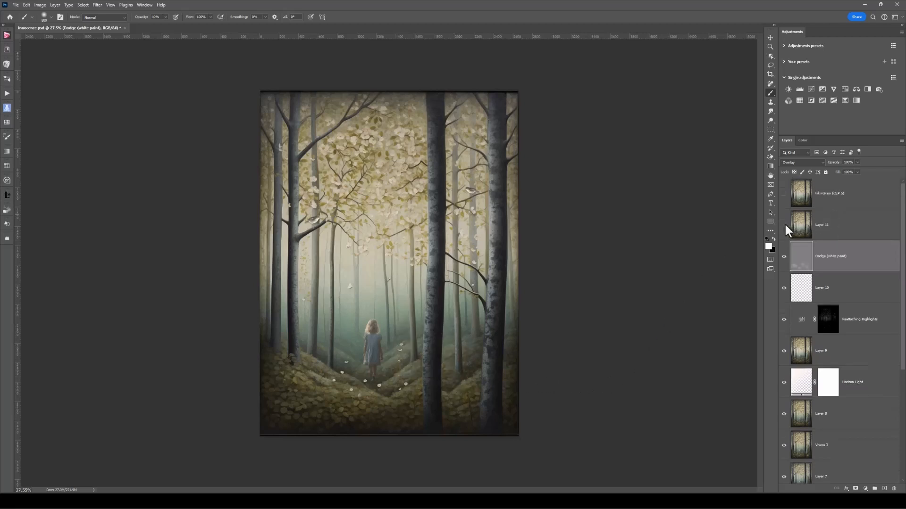
pyautogui.click(802, 227)
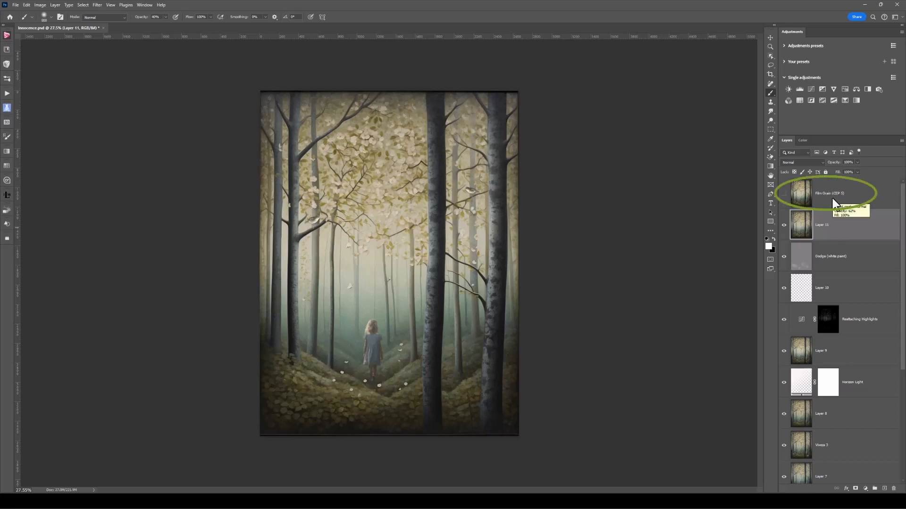
pyautogui.click(783, 194)
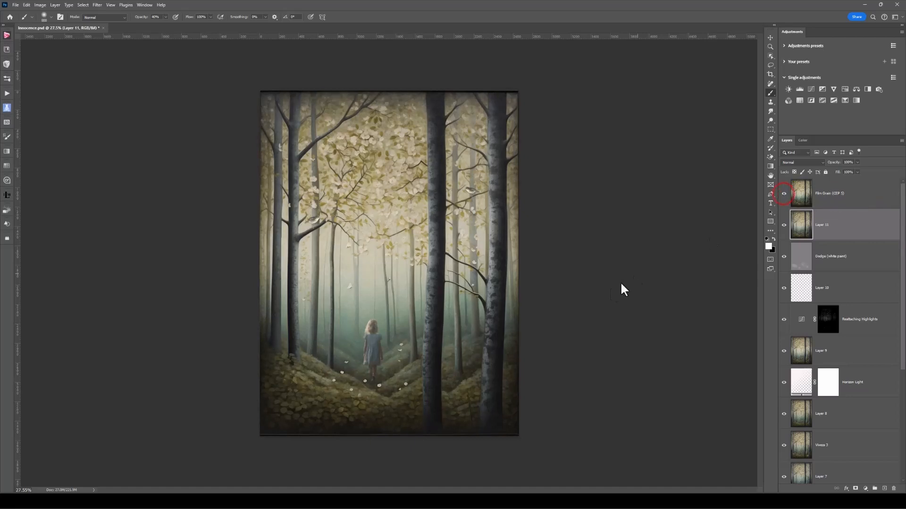
pyautogui.scroll(5, 611, 289)
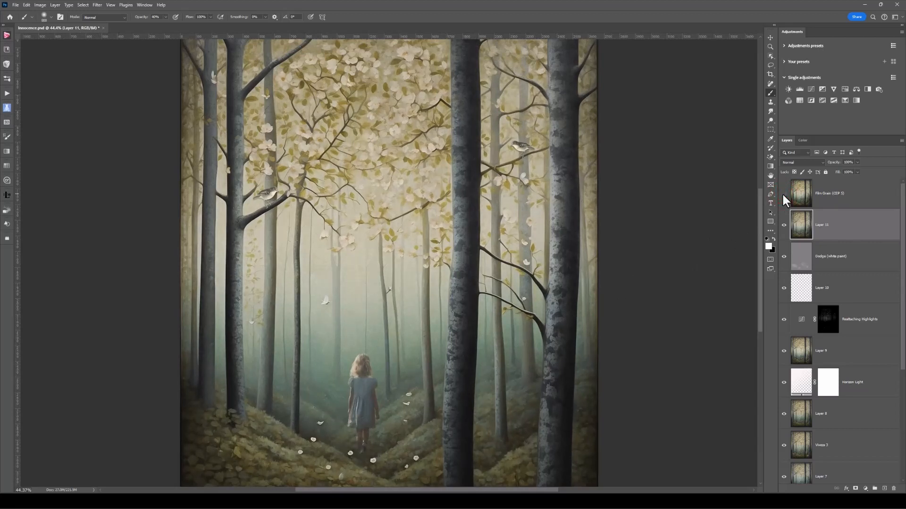
pyautogui.click(803, 197)
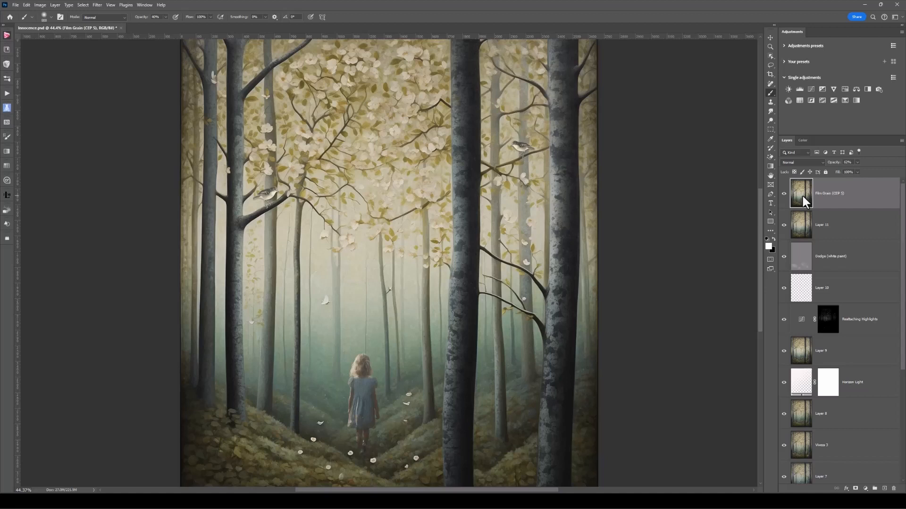
pyautogui.scroll(-1, 802, 194)
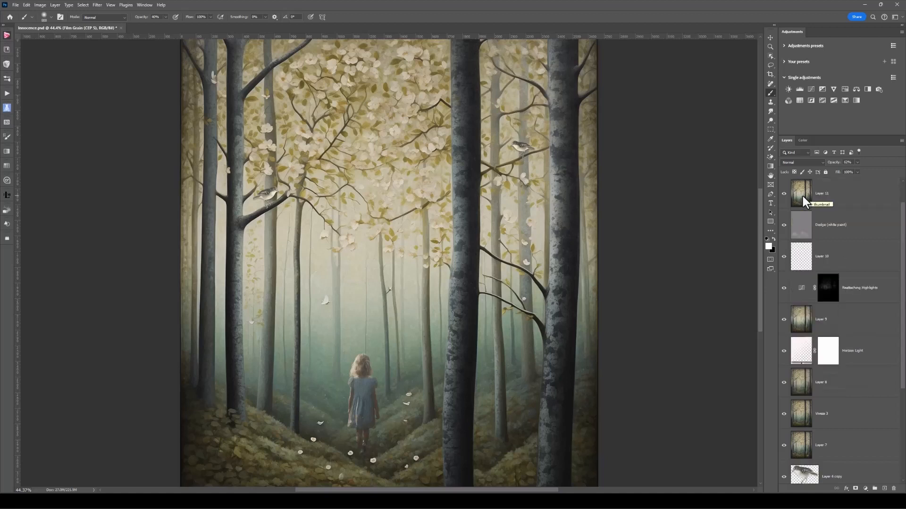
pyautogui.scroll(1, 803, 196)
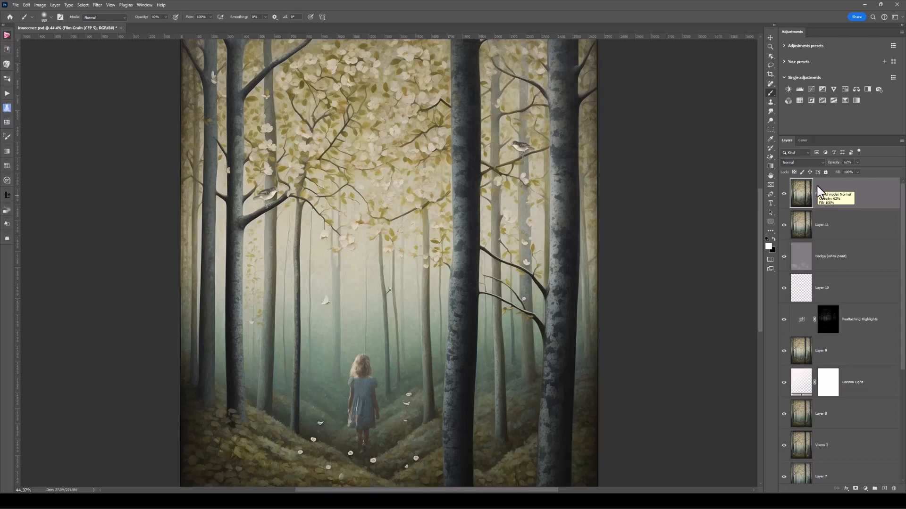
pyautogui.hotkey('ctrl', '-')
pyautogui.hotkey('ctrl', '-')
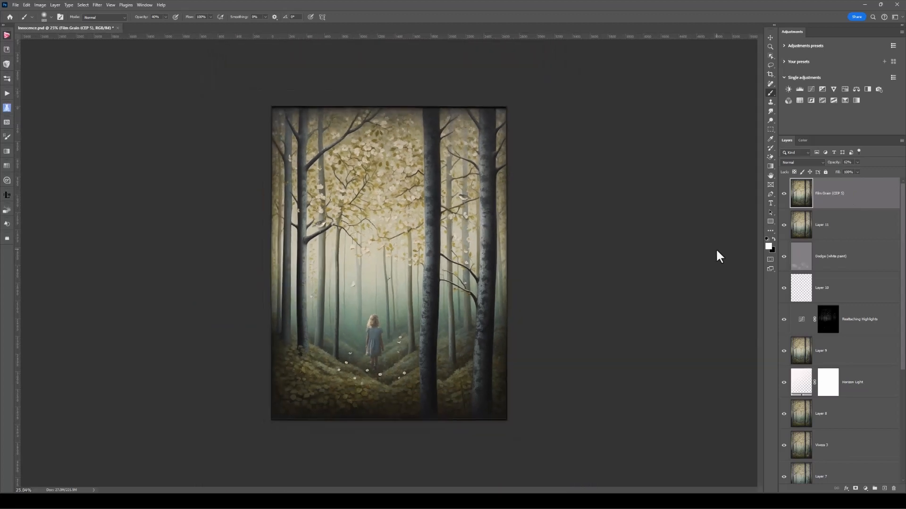